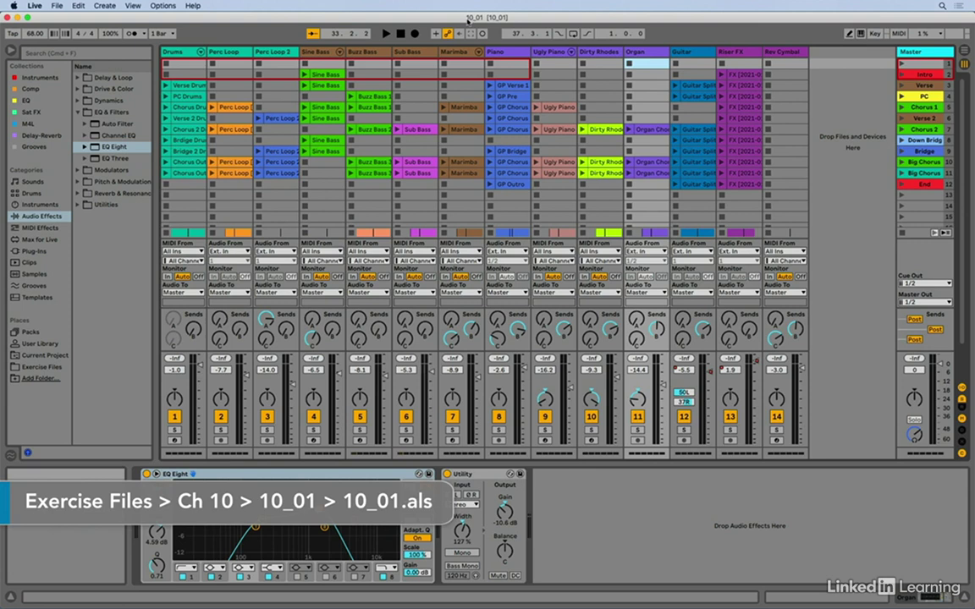
Group the Sine Bass, Buzz Bass, Sub Bass and Marimba tracks into a new group track
{"action": "left_click", "coordinate": [325, 53]}
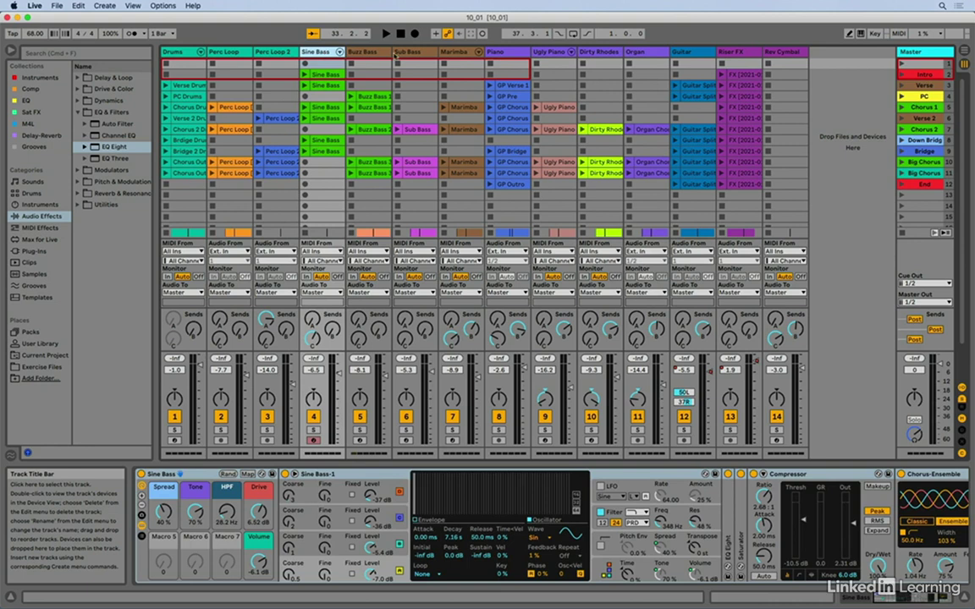
{"action": "left_click", "coordinate": [459, 54]}
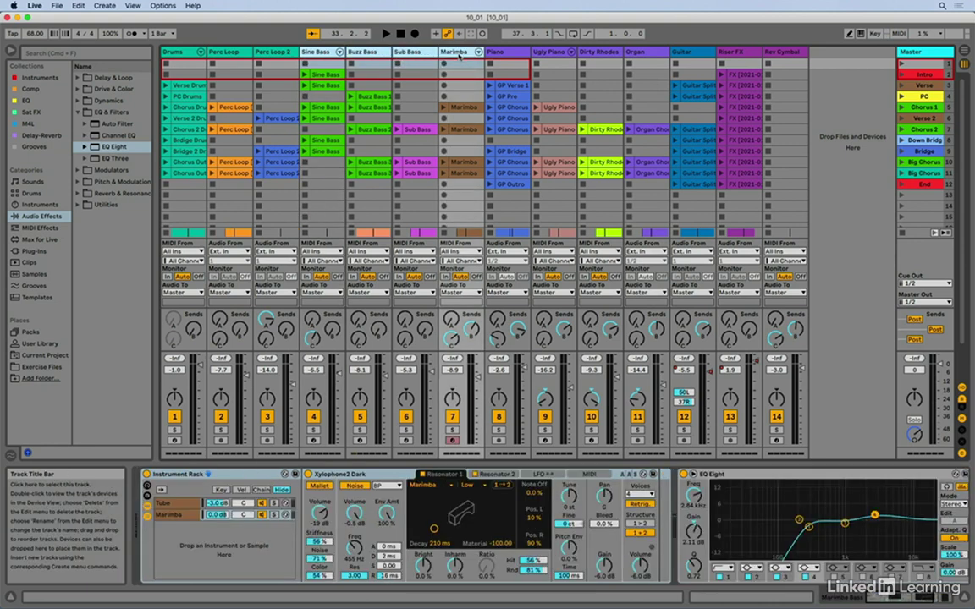
{"action": "right_click", "coordinate": [404, 53]}
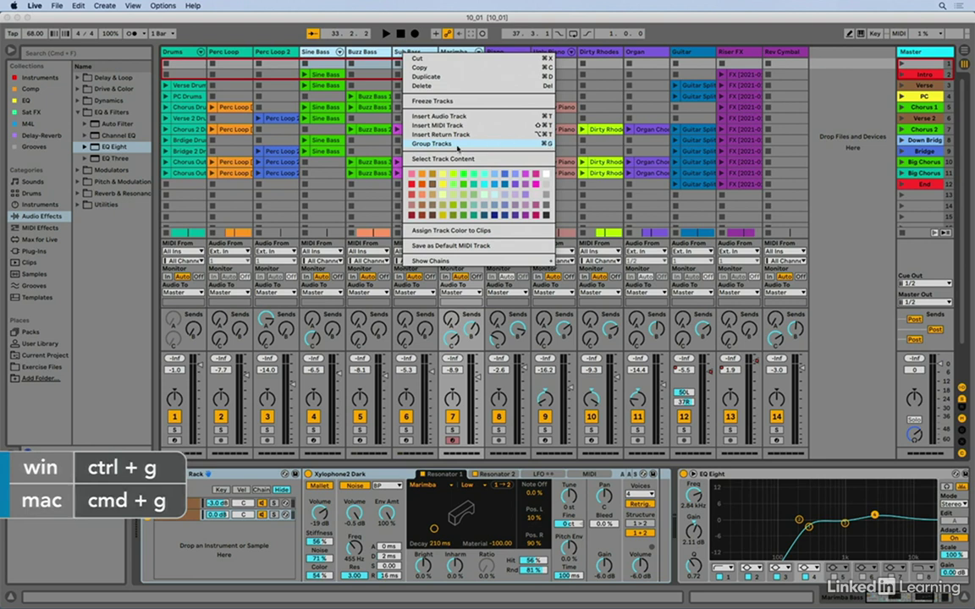
{"action": "left_click", "coordinate": [457, 143]}
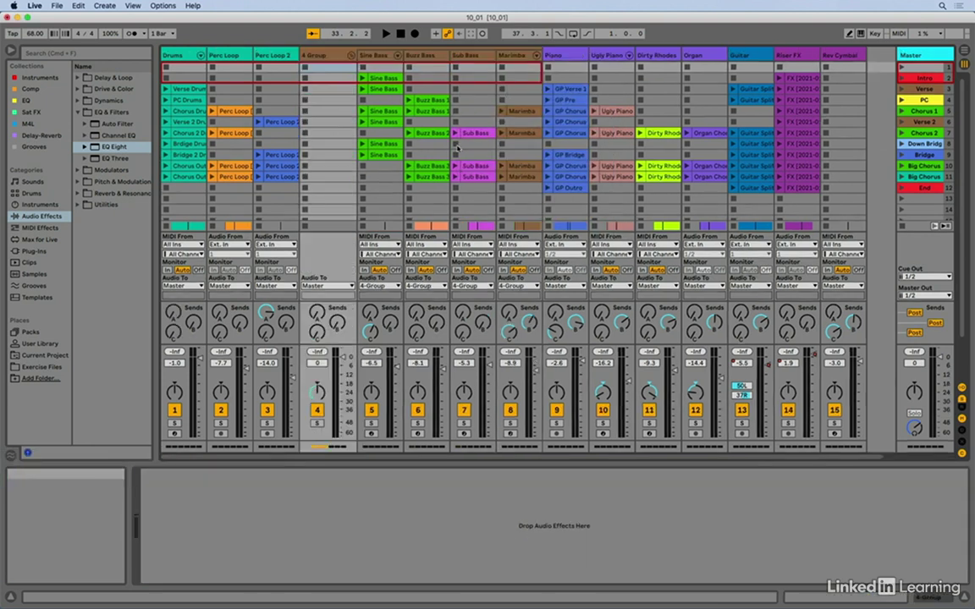
Rename the new group track to 'Basses'
{"action": "left_click", "coordinate": [326, 57]}
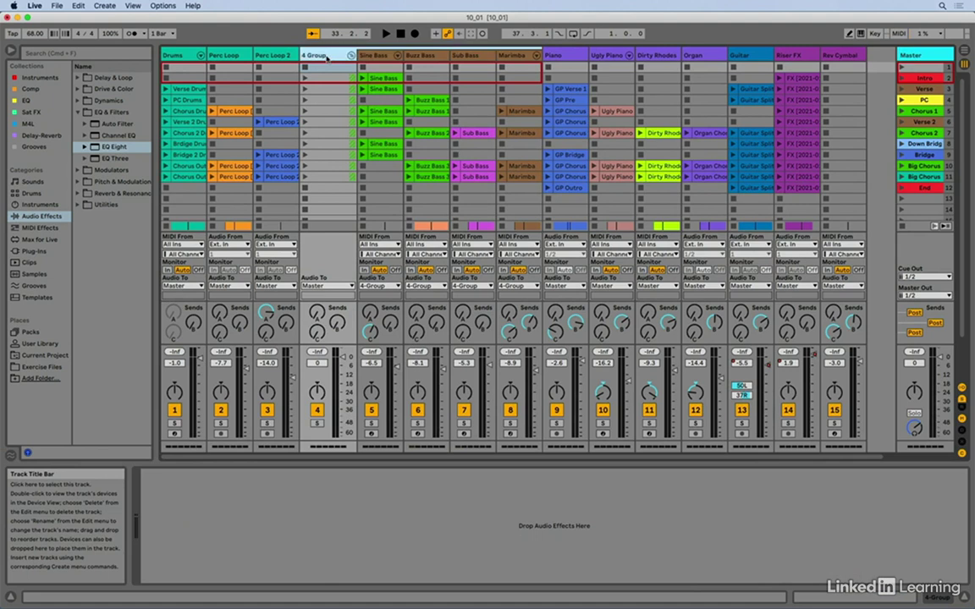
{"action": "key", "text": "super+r"}
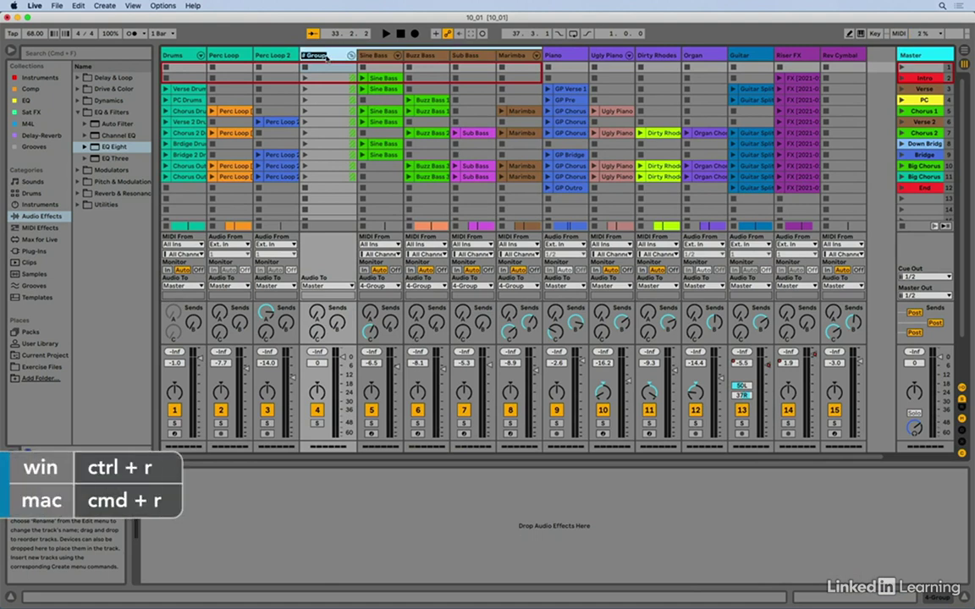
{"action": "type", "text": "Basses"}
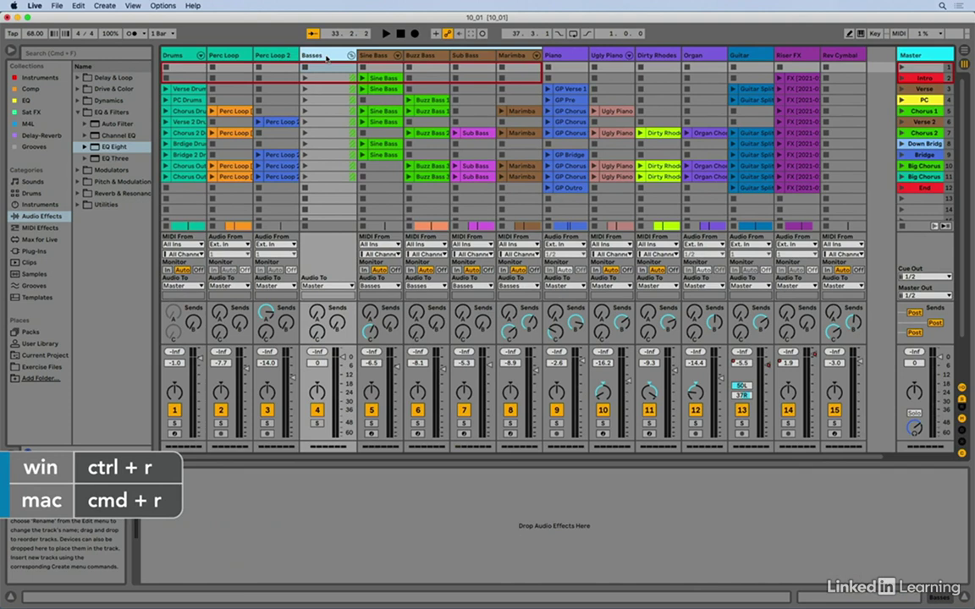
{"action": "key", "text": "Return"}
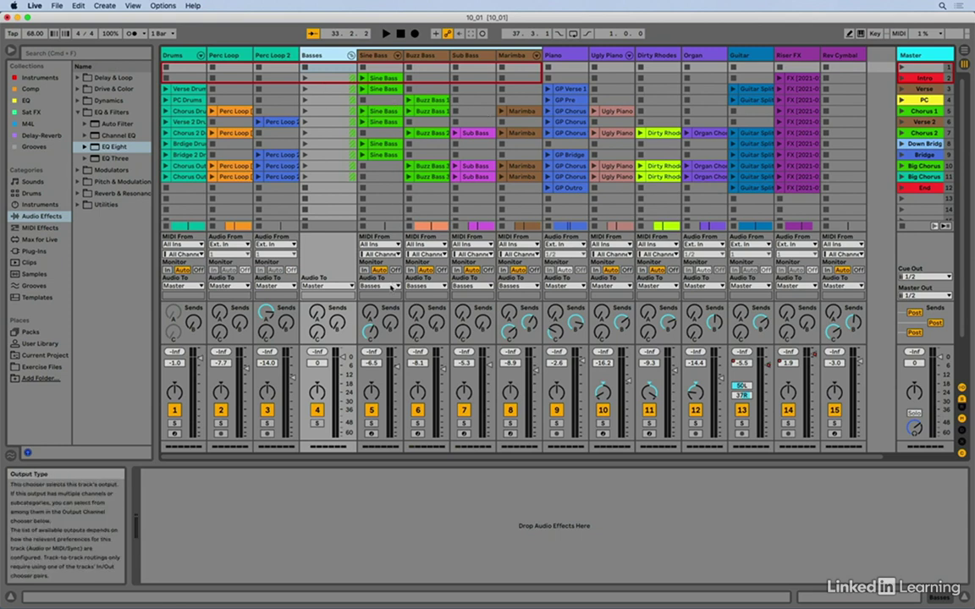
{"action": "left_click", "coordinate": [372, 55]}
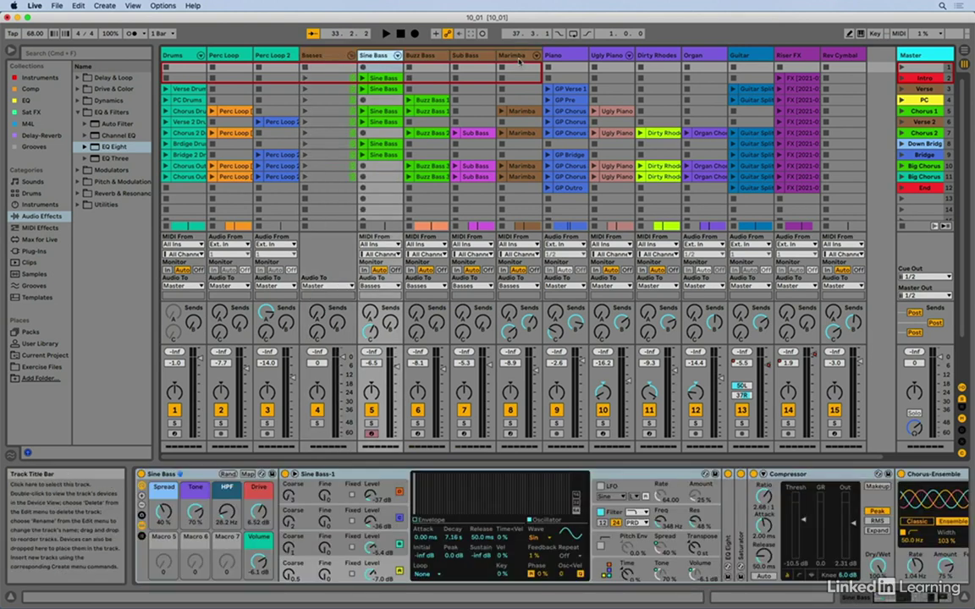
{"action": "left_click", "coordinate": [520, 61]}
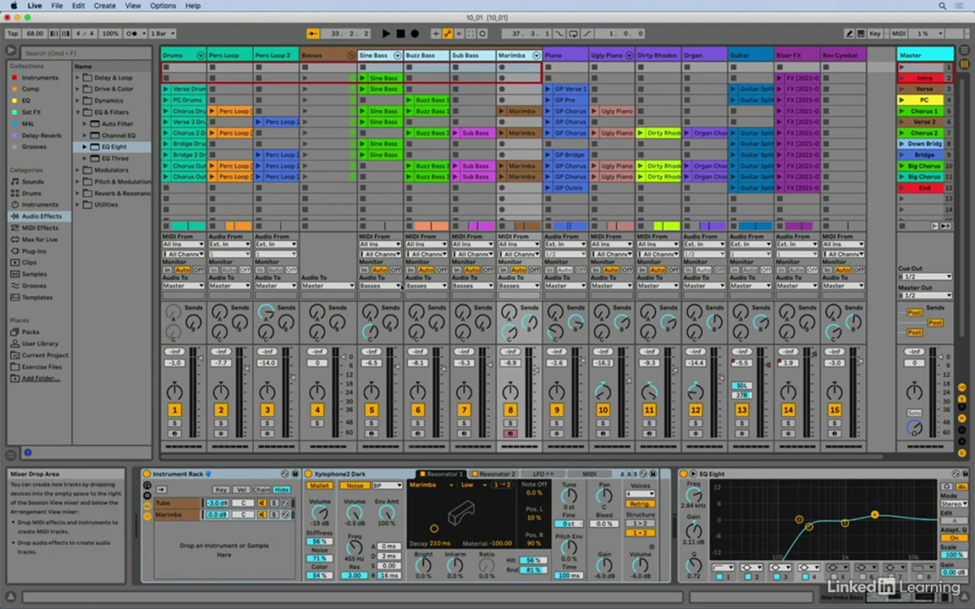
{"action": "left_click", "coordinate": [398, 286]}
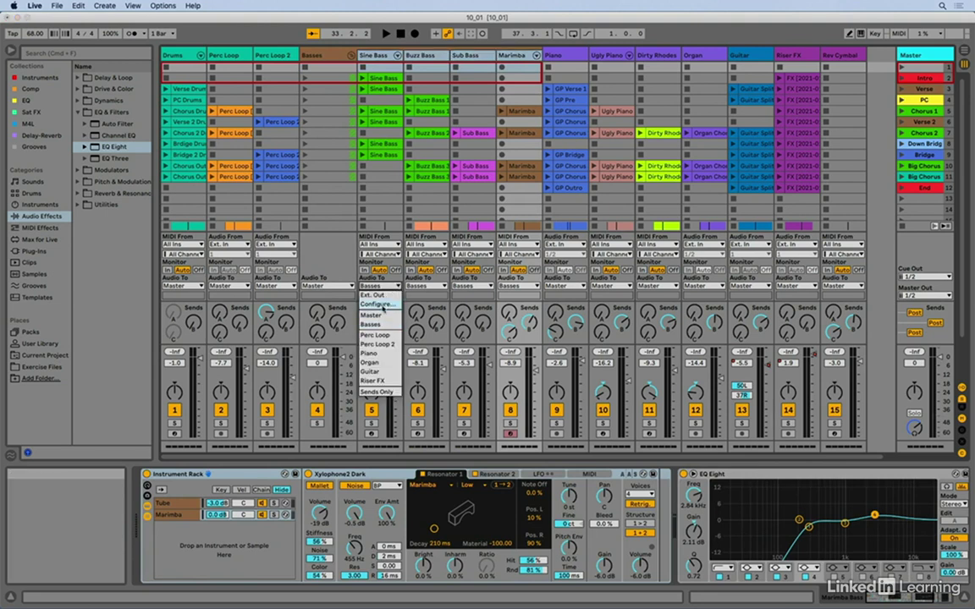
{"action": "left_click", "coordinate": [380, 316]}
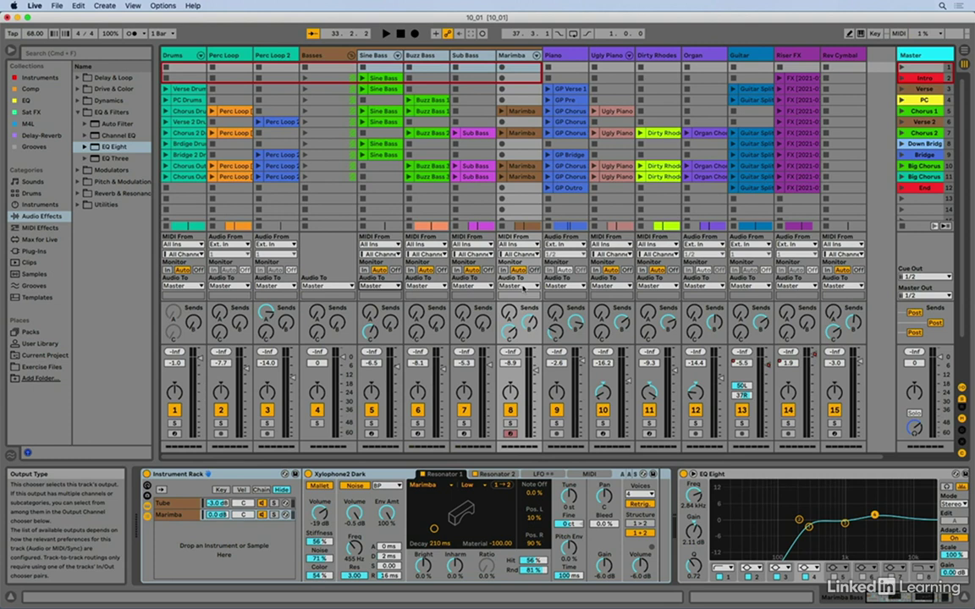
{"action": "left_click", "coordinate": [352, 56]}
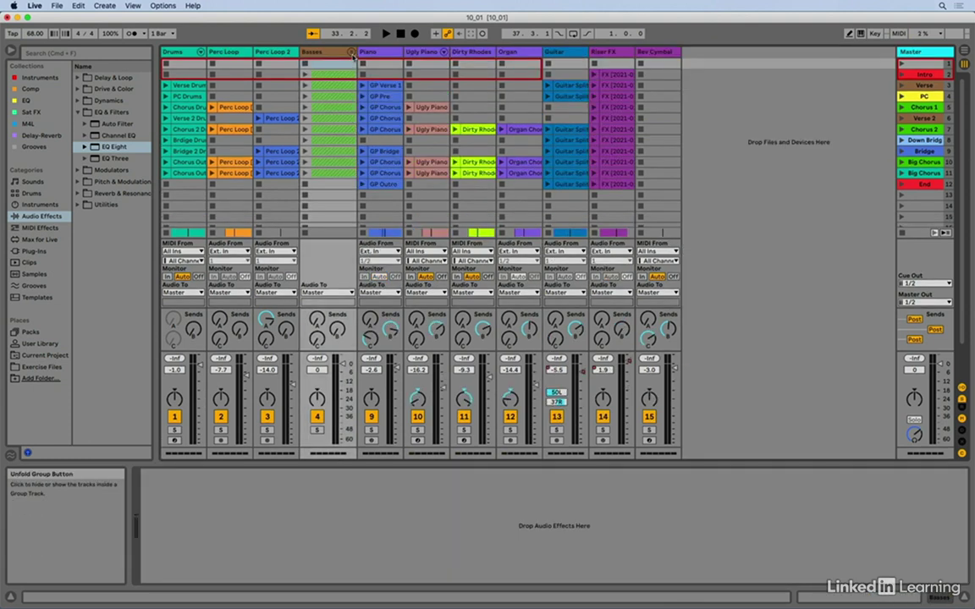
{"action": "left_click", "coordinate": [352, 53]}
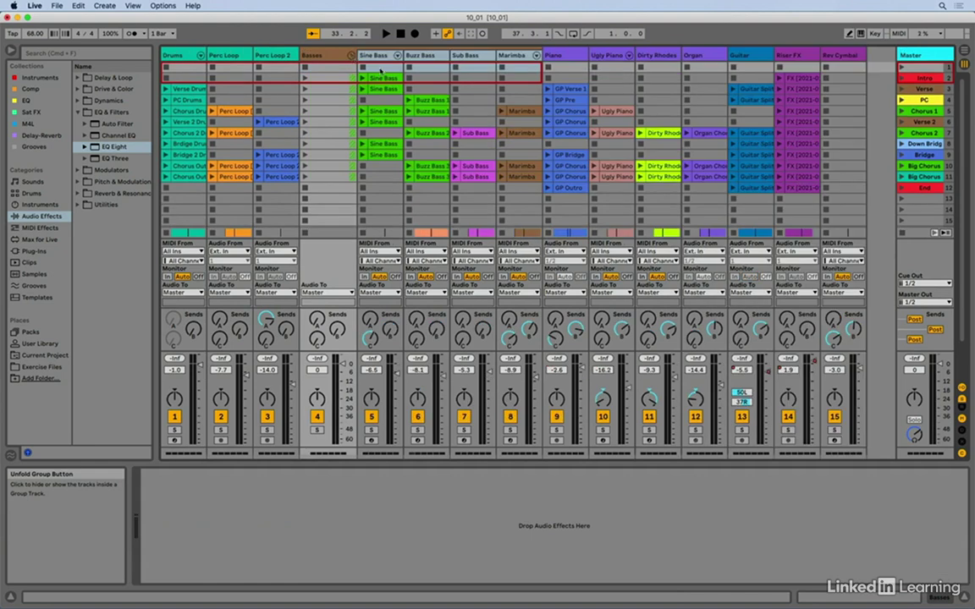
{"action": "left_click", "coordinate": [377, 55]}
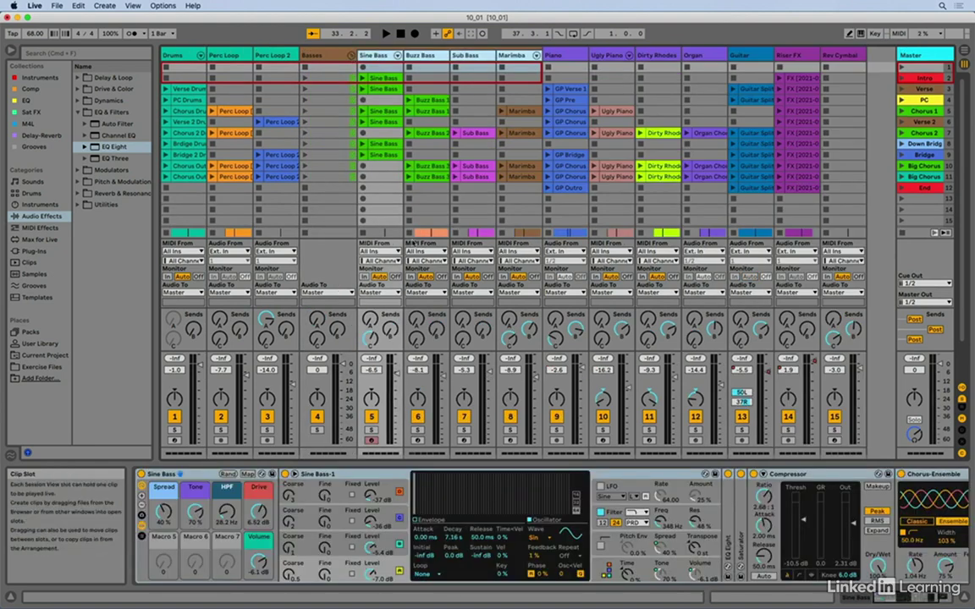
{"action": "left_click", "coordinate": [397, 292]}
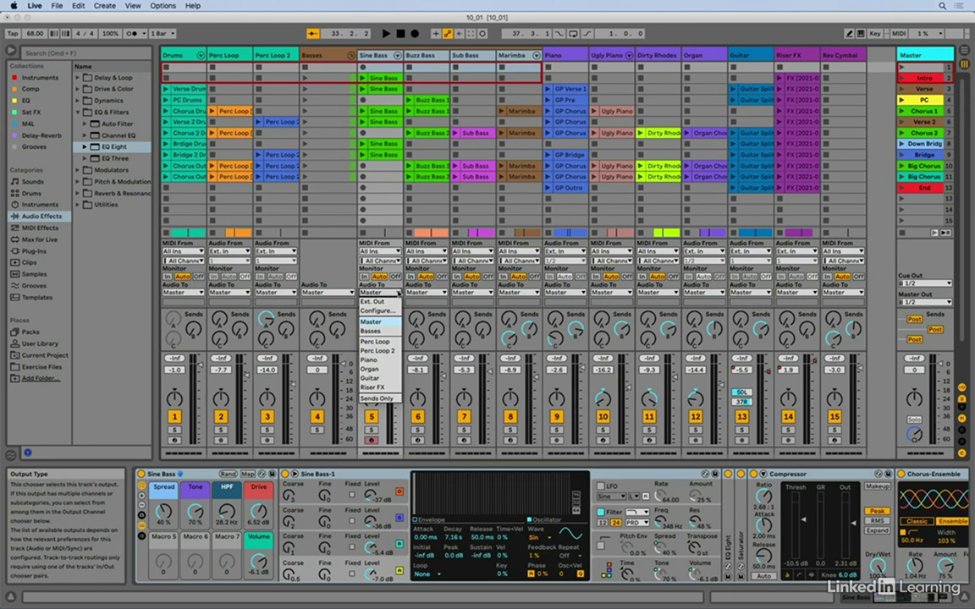
{"action": "left_click", "coordinate": [370, 331]}
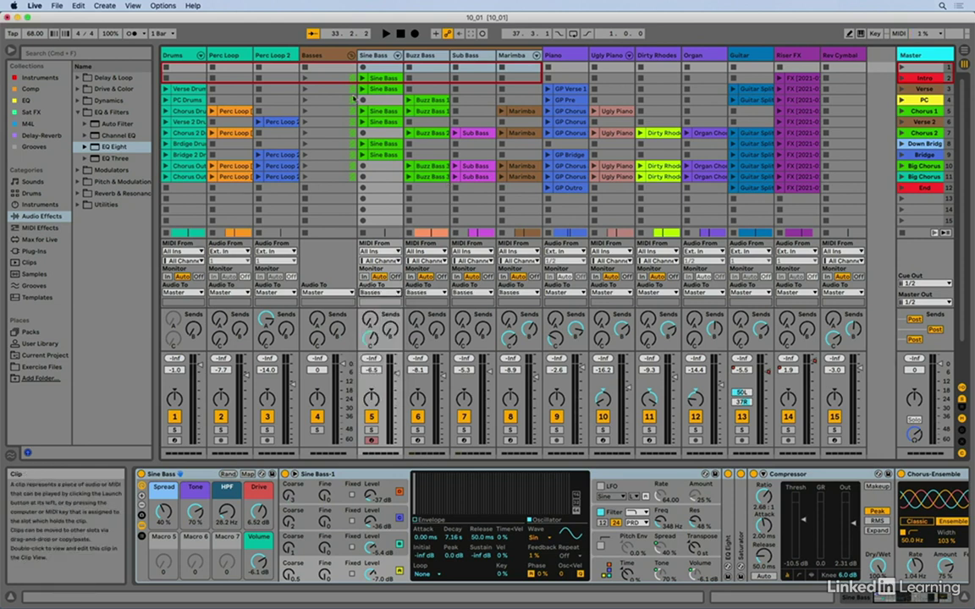
{"action": "left_click", "coordinate": [335, 58]}
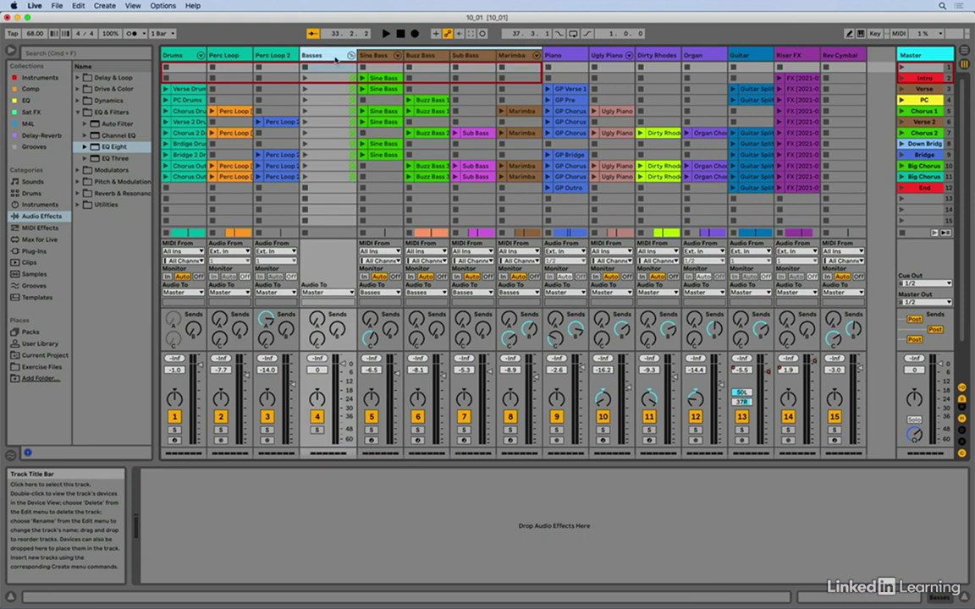
{"action": "left_click", "coordinate": [513, 57]}
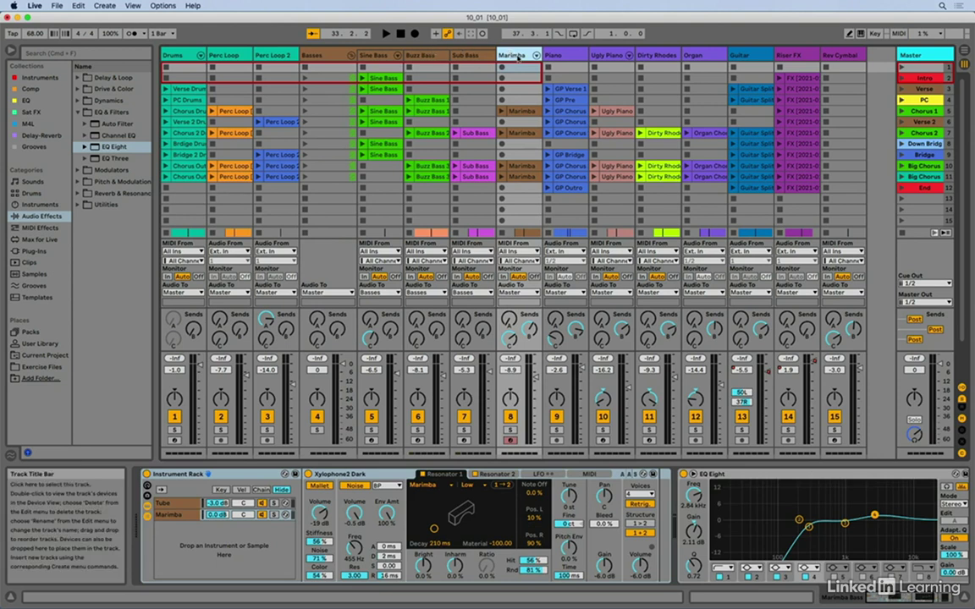
{"action": "mouse_move", "coordinate": [518, 57]}
{"action": "left_mouse_down"}
{"action": "mouse_move", "coordinate": [441, 57]}
{"action": "mouse_move", "coordinate": [489, 64]}
{"action": "mouse_move", "coordinate": [437, 47]}
{"action": "mouse_move", "coordinate": [513, 56]}
{"action": "left_mouse_up"}
Group Piano, Ugly Piano, Dirty Rhodes and Organ with Cmd+G and name the group 'Keys'
{"action": "left_click", "coordinate": [563, 55]}
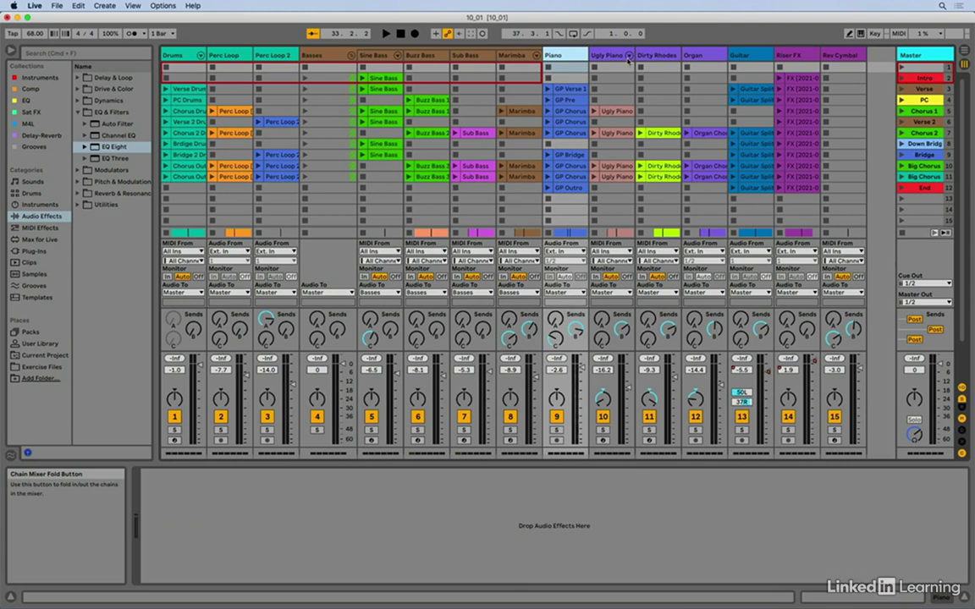
{"action": "left_click", "coordinate": [703, 55]}
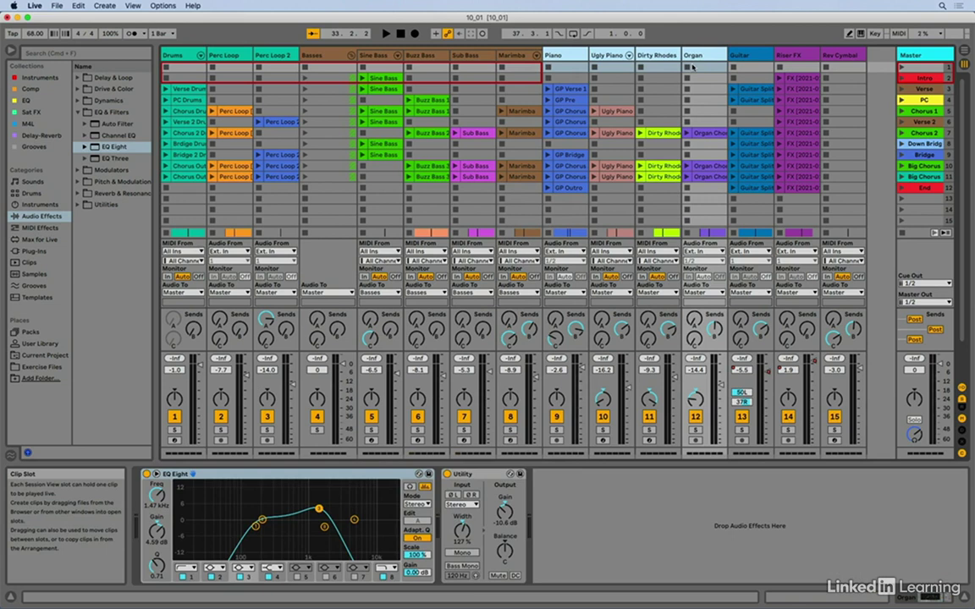
{"action": "key", "text": "super+g"}
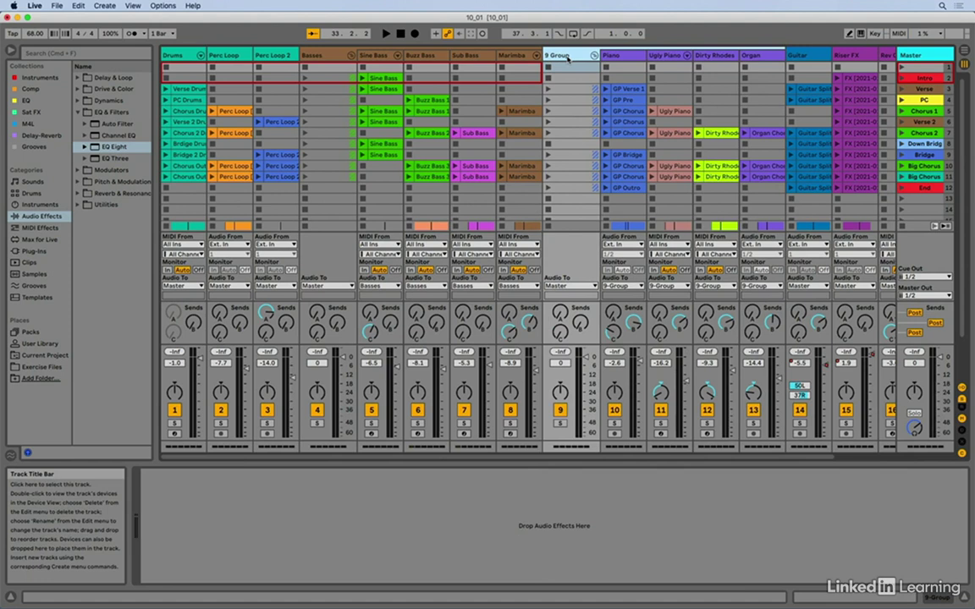
{"action": "key", "text": "super+r"}
{"action": "type", "text": "Keys"}
{"action": "key", "text": "Return"}
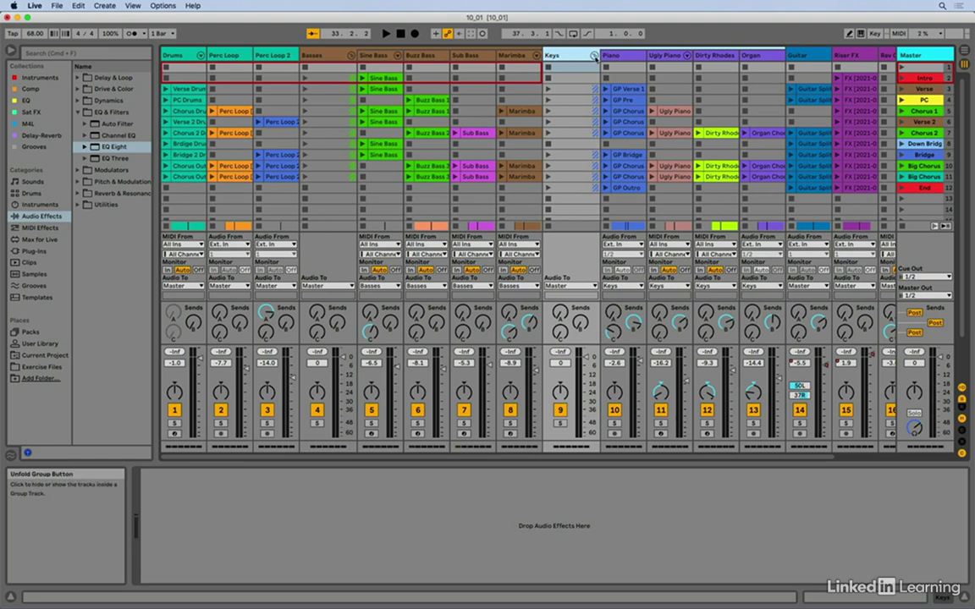
Fold the Keys group, and briefly fold then reopen the Basses group
{"action": "left_click", "coordinate": [594, 55]}
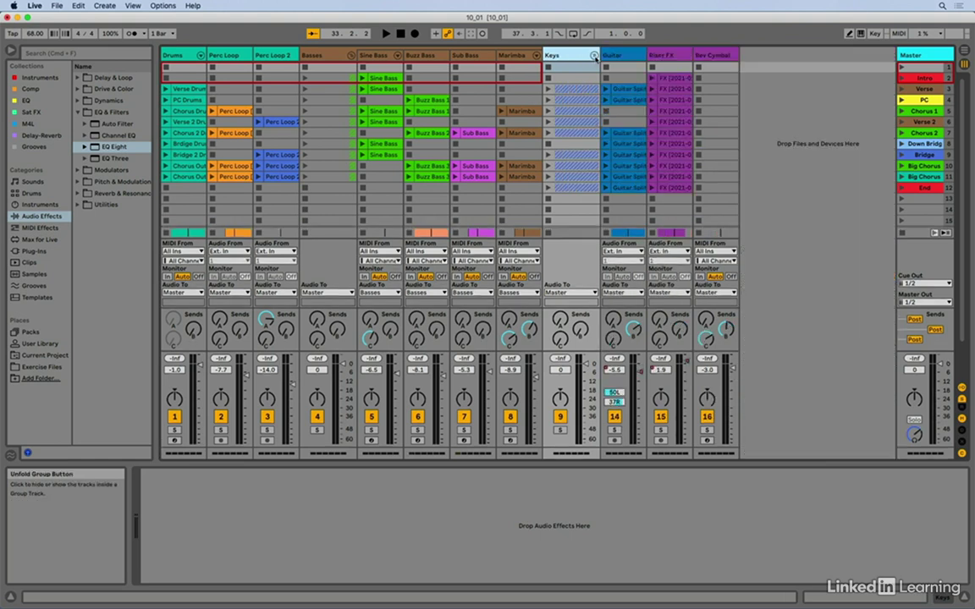
{"action": "left_click", "coordinate": [351, 55]}
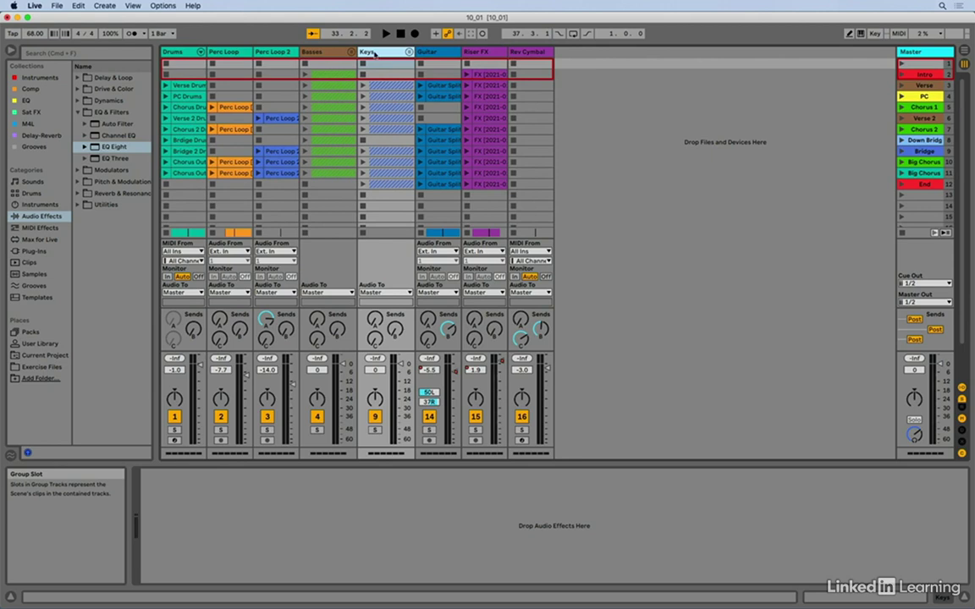
{"action": "left_click", "coordinate": [351, 53]}
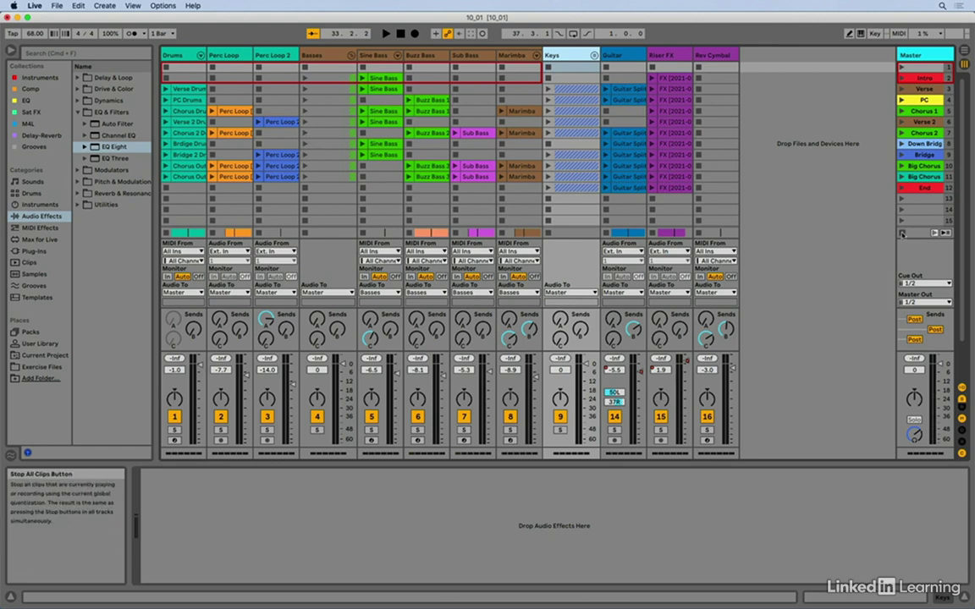
Stop all clips, launch the Basses clips in the Chorus 2 row, then stop them with the group's stop button
{"action": "left_click", "coordinate": [903, 233]}
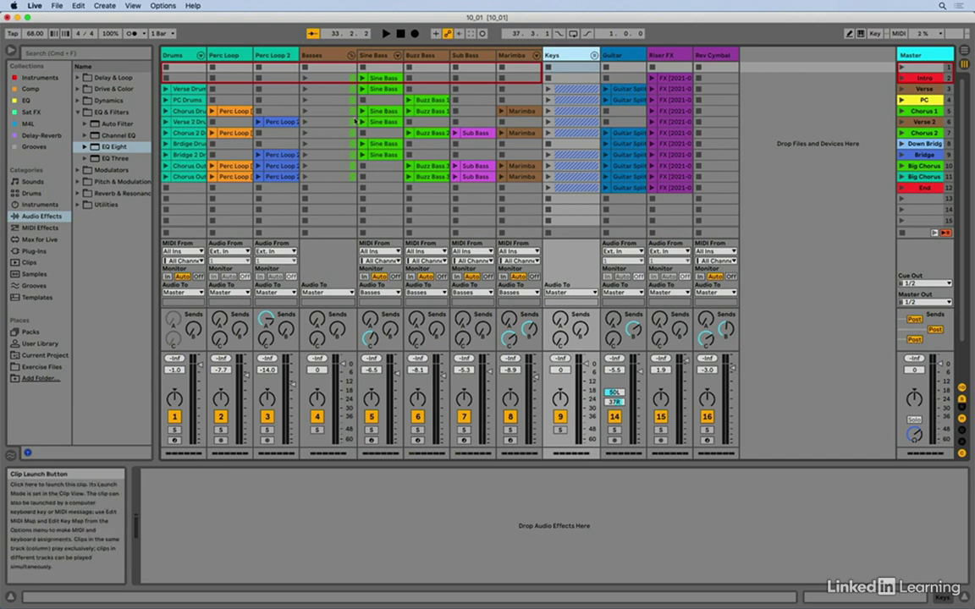
{"action": "left_click", "coordinate": [305, 133]}
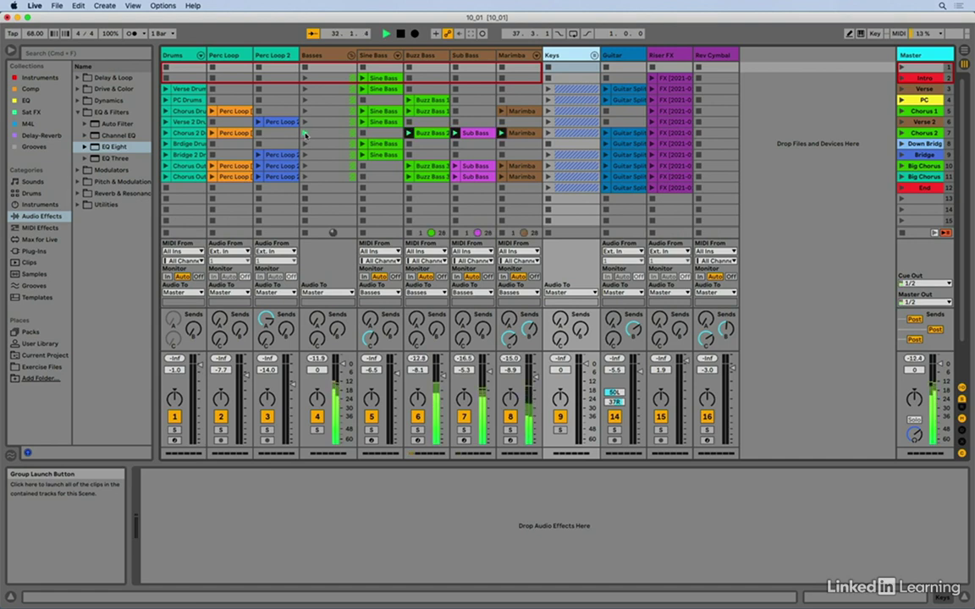
{"action": "left_click", "coordinate": [305, 188]}
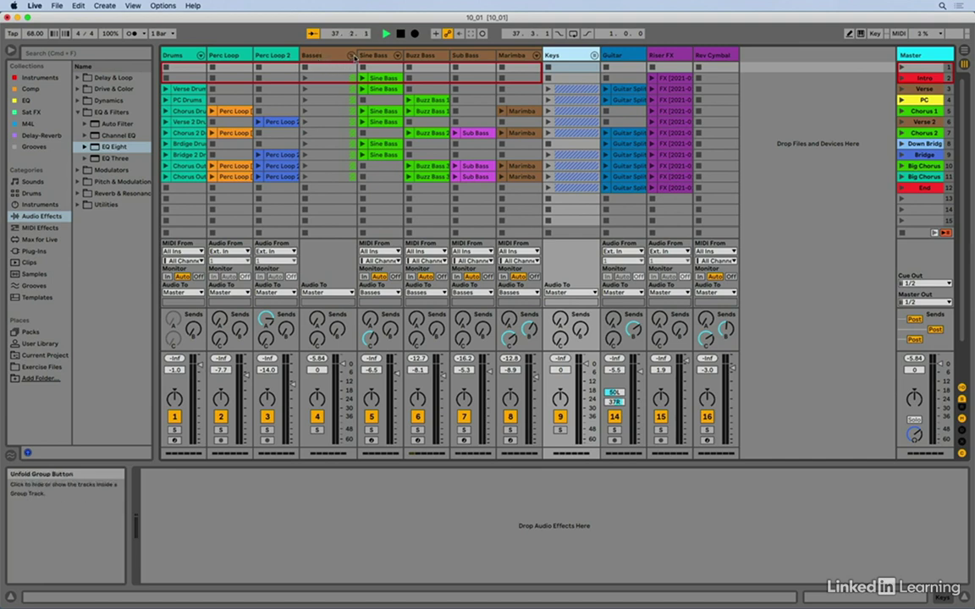
Collapse the Basses group and unfold Keys to show its Piano, Ugly Piano, Dirty Rhodes and Organ tracks
{"action": "left_click", "coordinate": [352, 58]}
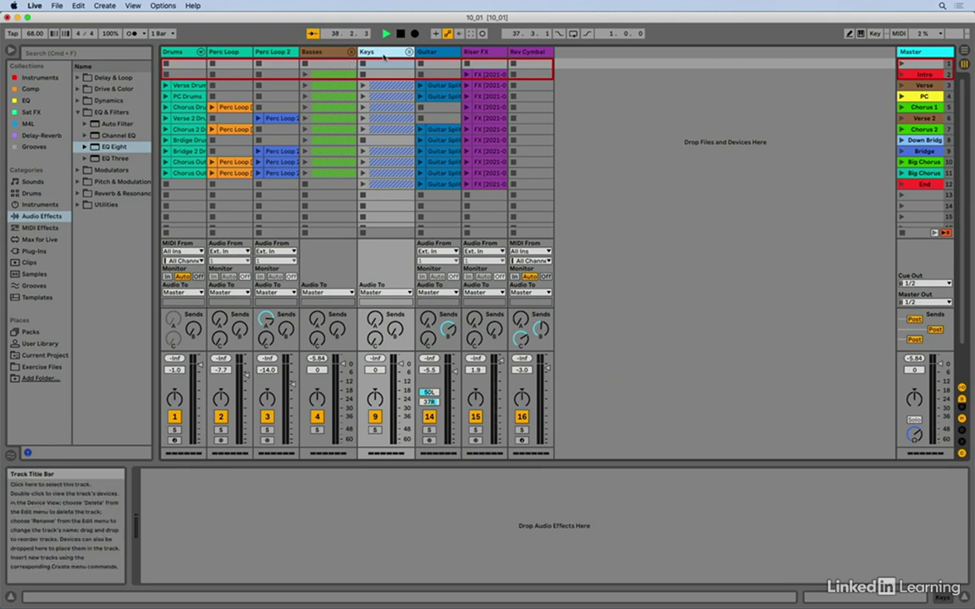
{"action": "left_click", "coordinate": [409, 52]}
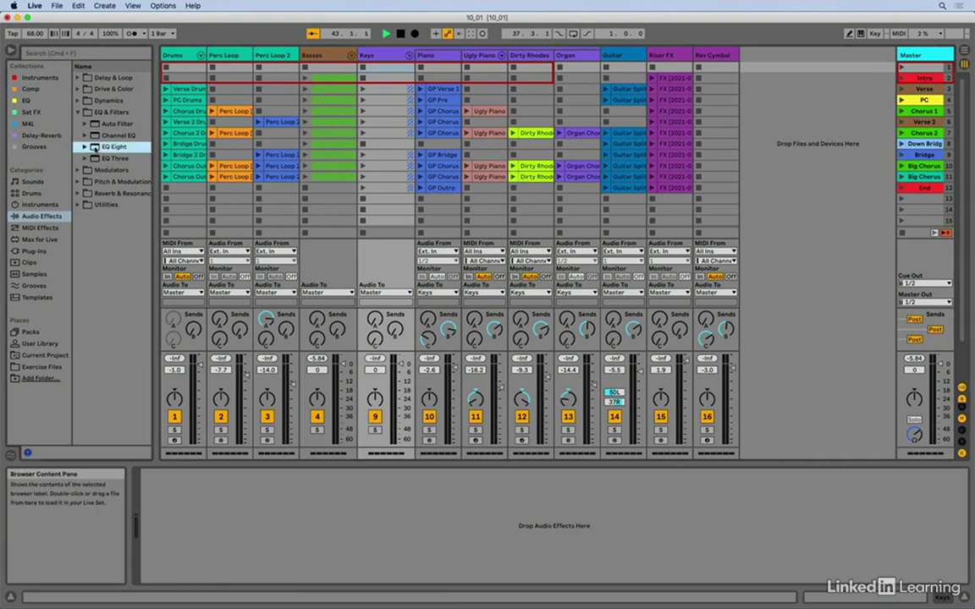
Add EQ Eight to the Keys group, dip band 2 around 278 Hz, and make band 1 a 74.2 Hz low cut
{"action": "left_click_drag", "start_coordinate": [93, 147], "coordinate": [375, 57]}
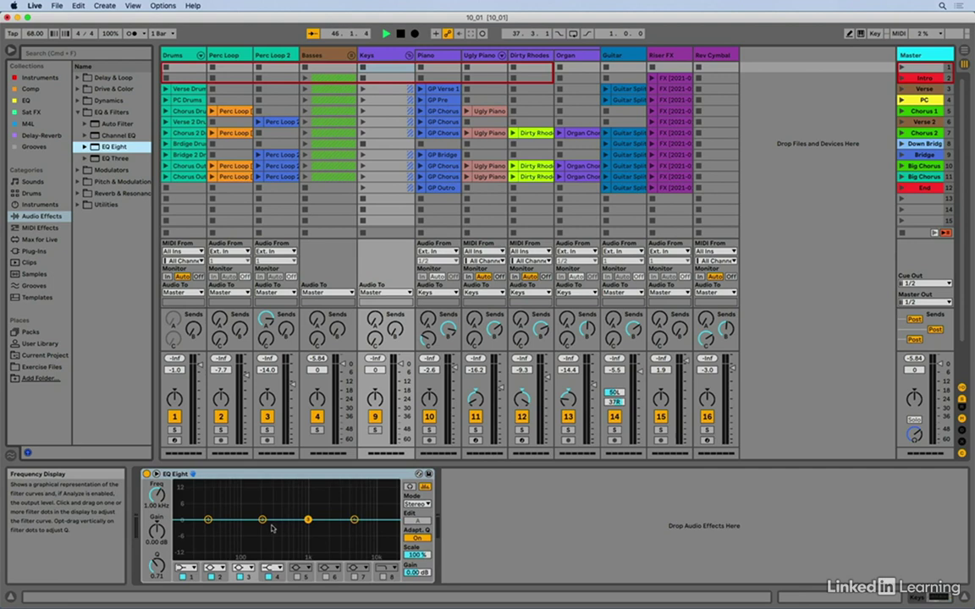
{"action": "left_click_drag", "start_coordinate": [263, 520], "coordinate": [280, 525]}
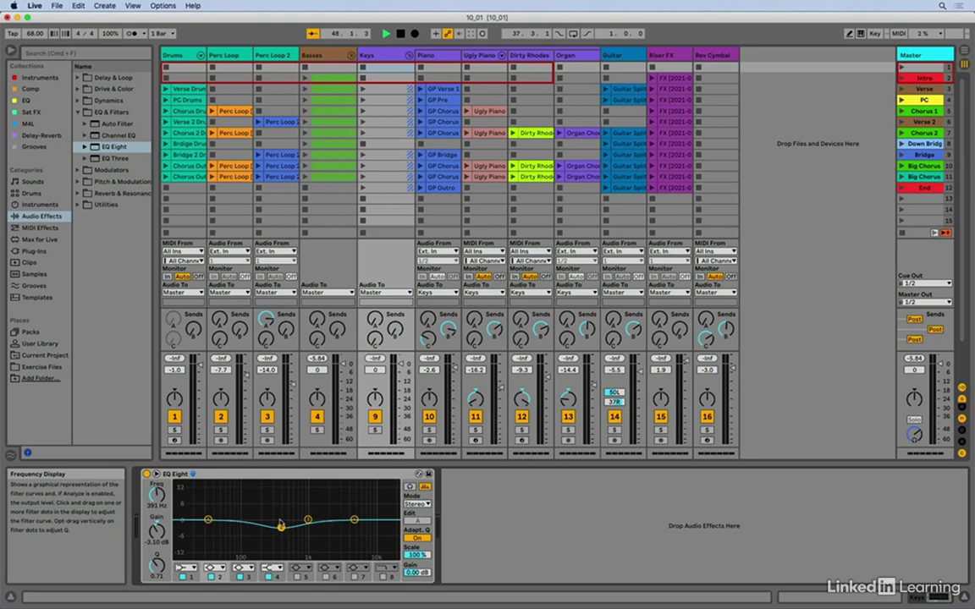
{"action": "left_click", "coordinate": [192, 568]}
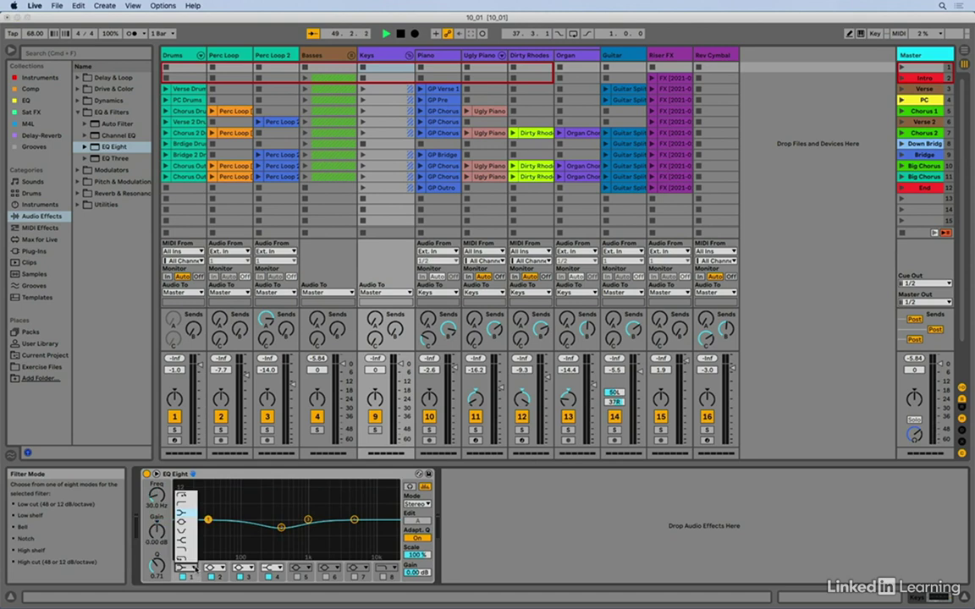
{"action": "left_click", "coordinate": [180, 509]}
{"action": "left_click_drag", "start_coordinate": [208, 527], "coordinate": [232, 528]}
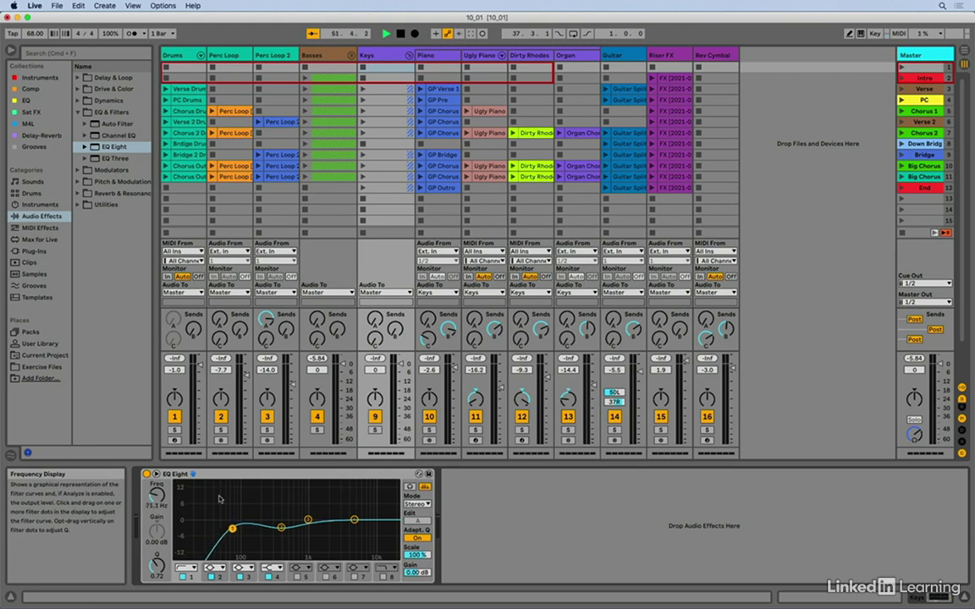
{"action": "left_click_drag", "start_coordinate": [232, 528], "coordinate": [235, 529]}
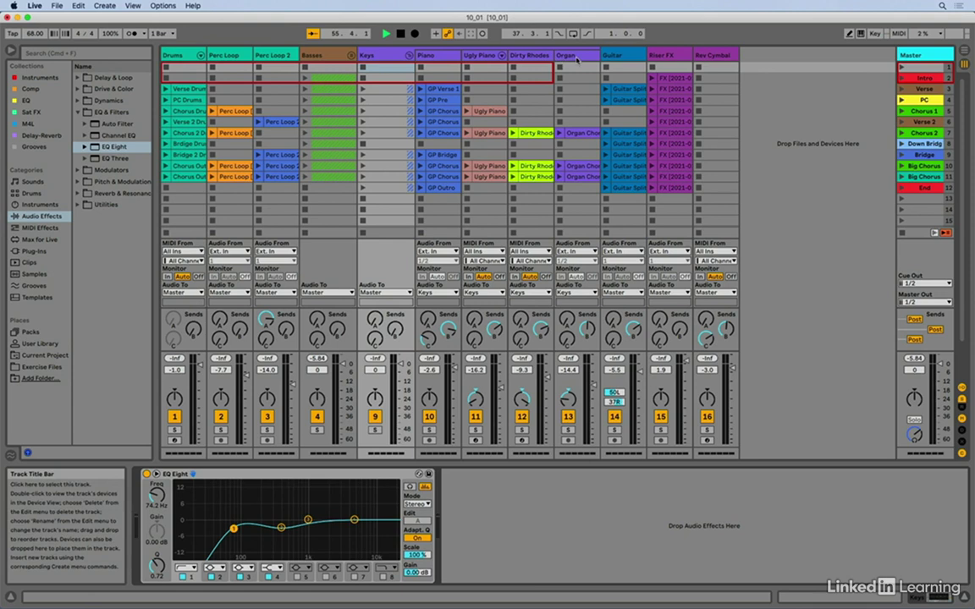
Fold Keys, group Basses and Keys as 'INstruments', then ungroup that group again
{"action": "left_click", "coordinate": [409, 55]}
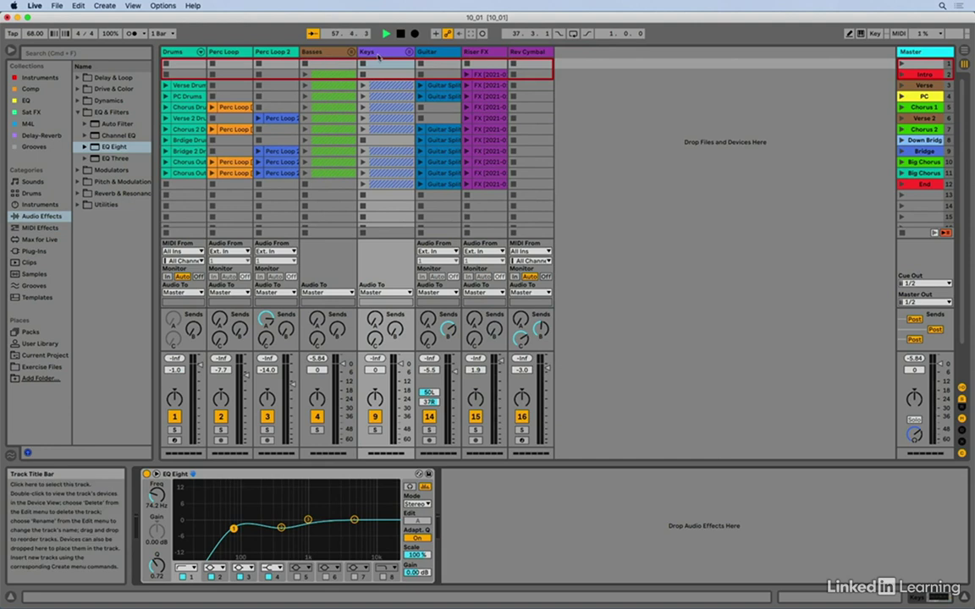
{"action": "left_click", "coordinate": [303, 52]}
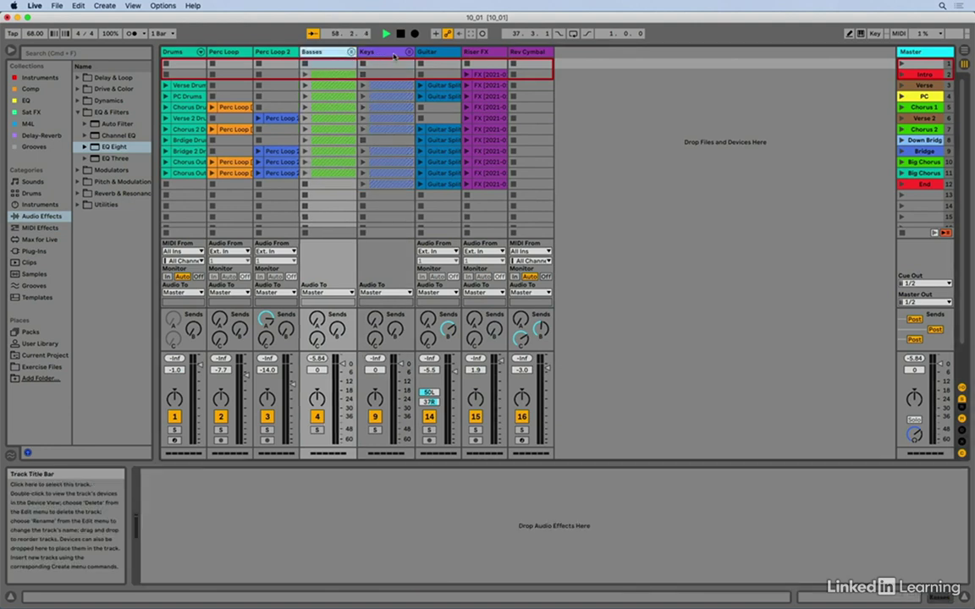
{"action": "left_click", "coordinate": [388, 55]}
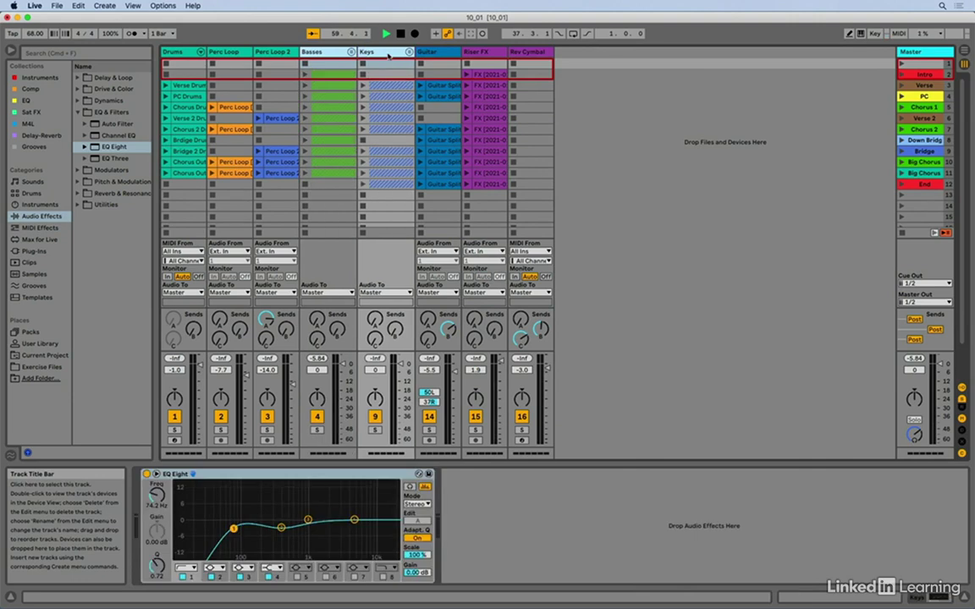
{"action": "key", "text": "super+g"}
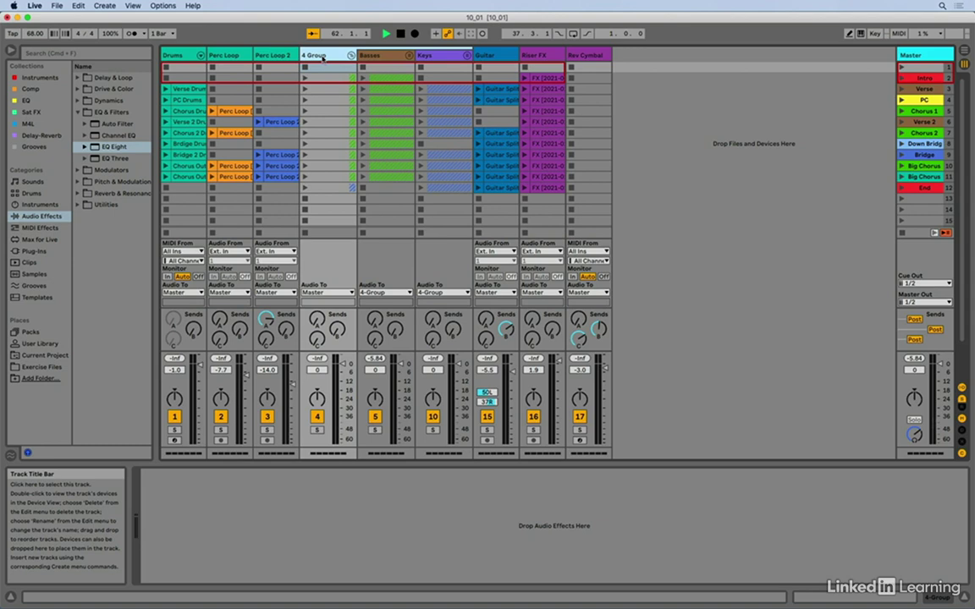
{"action": "key", "text": "super+r"}
{"action": "type", "text": "INstruments"}
{"action": "key", "text": "Return"}
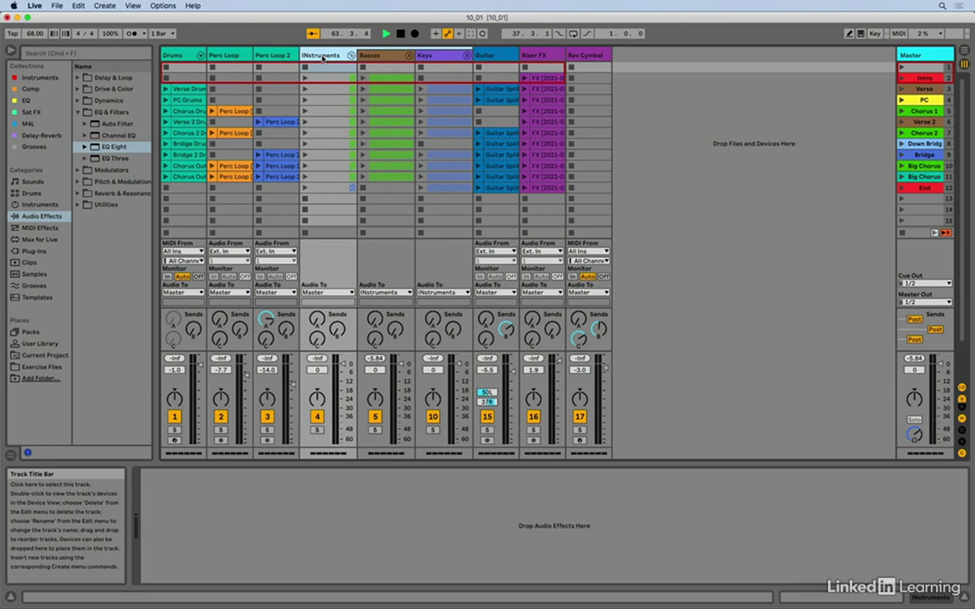
{"action": "right_click", "coordinate": [322, 58]}
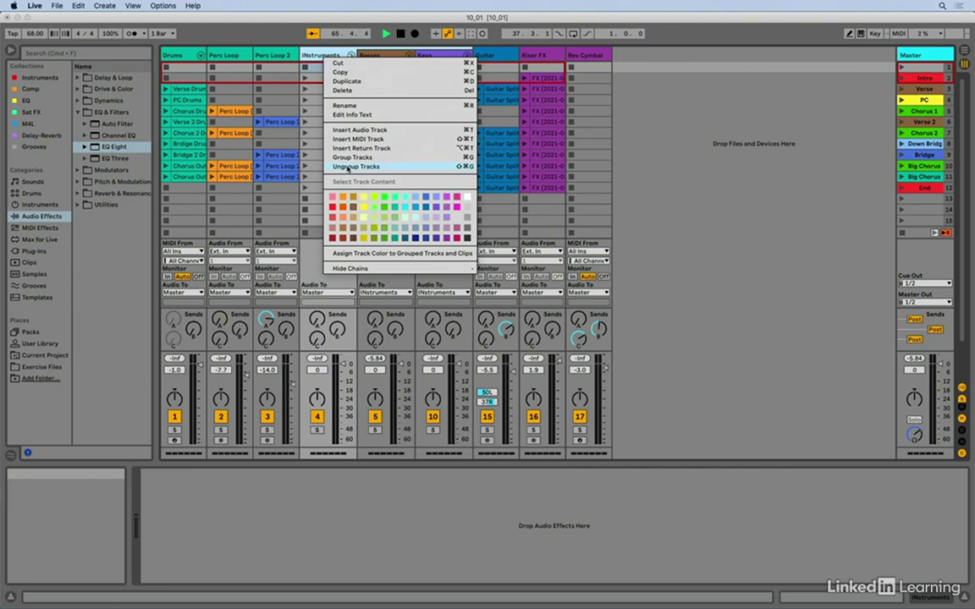
{"action": "left_click", "coordinate": [348, 167]}
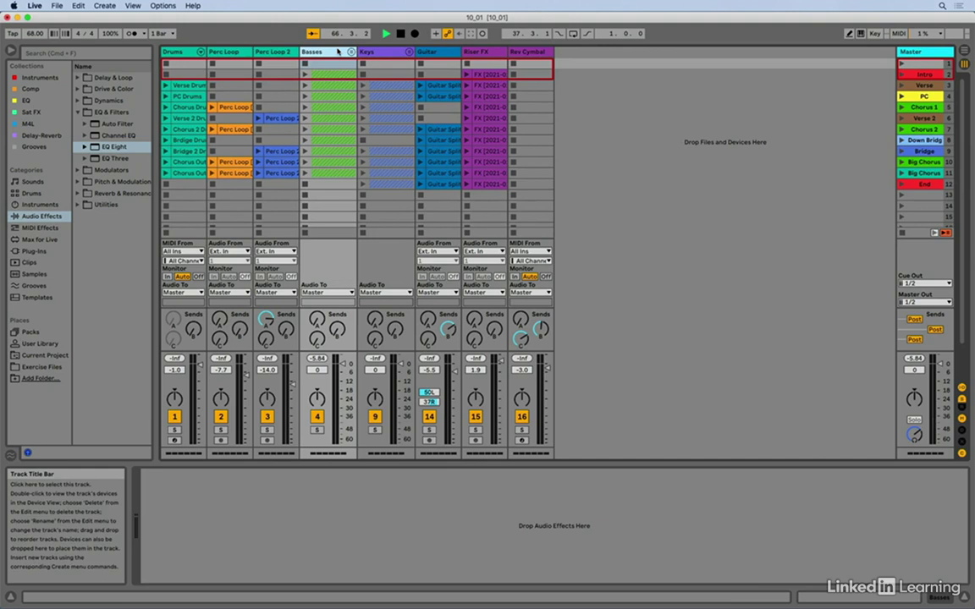
Stop playback, unfold the Drums rack chains and show its Drum Rack devices, then fold the chains back
{"action": "left_click", "coordinate": [401, 33]}
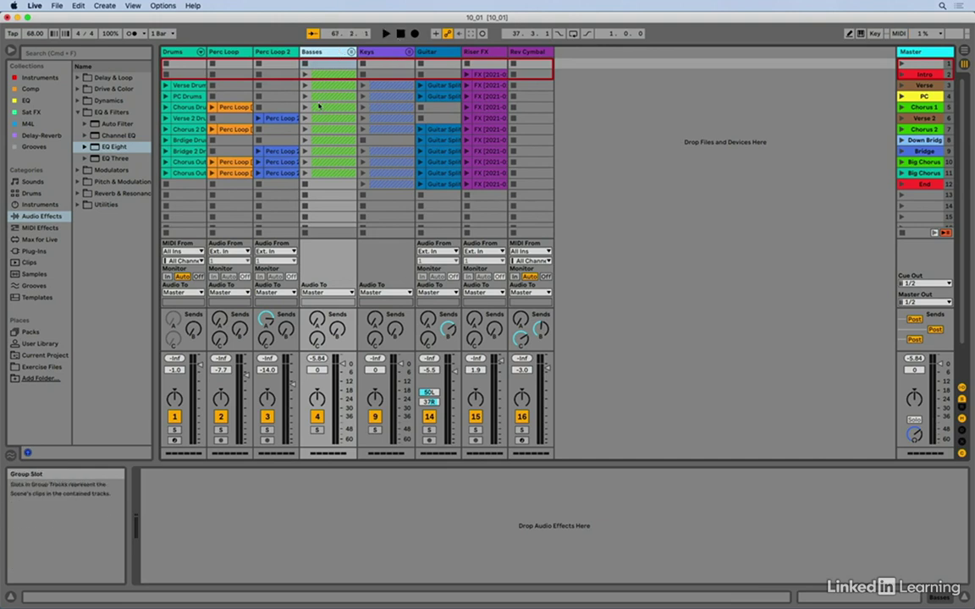
{"action": "left_click", "coordinate": [201, 52]}
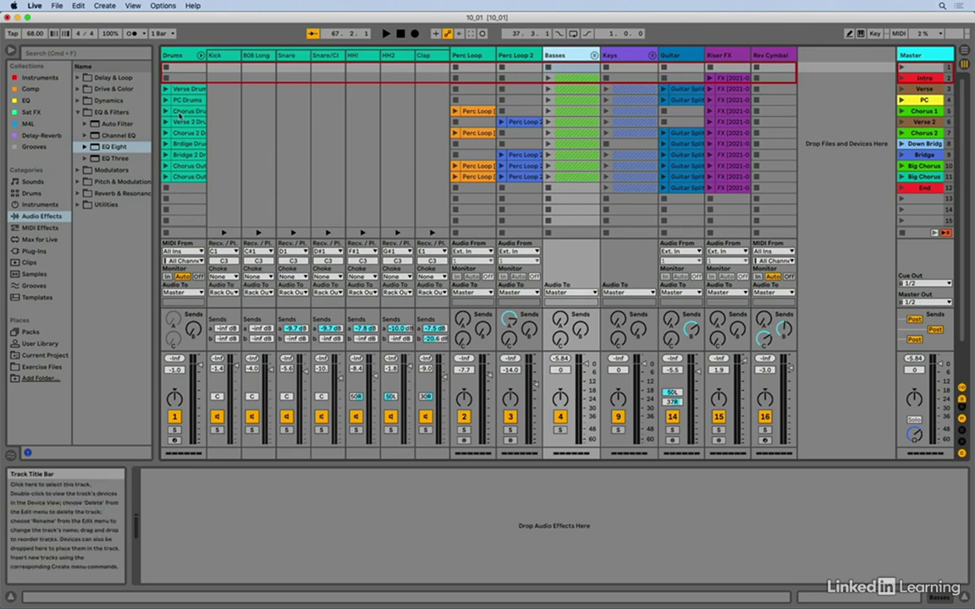
{"action": "left_click", "coordinate": [185, 56]}
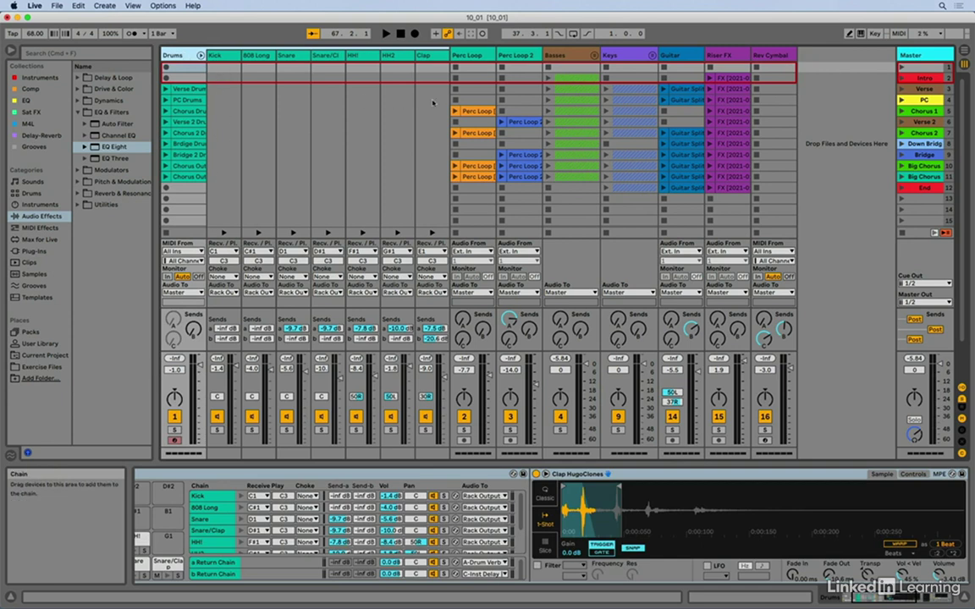
{"action": "left_click", "coordinate": [200, 55]}
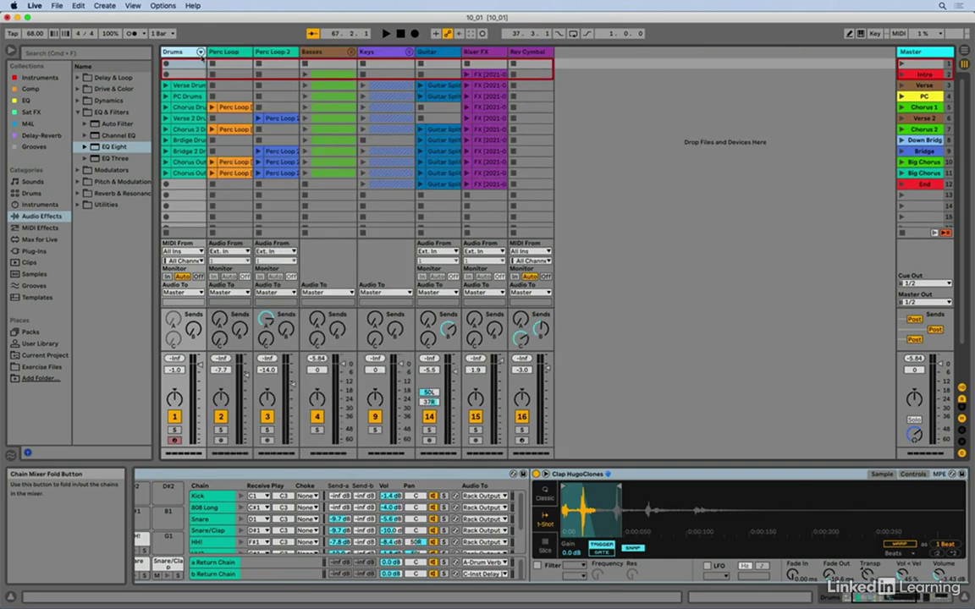
Group Drums, Perc Loop and Perc Loop 2 as 'Drums and Perc', then select the Drums track
{"action": "left_click", "coordinate": [281, 56]}
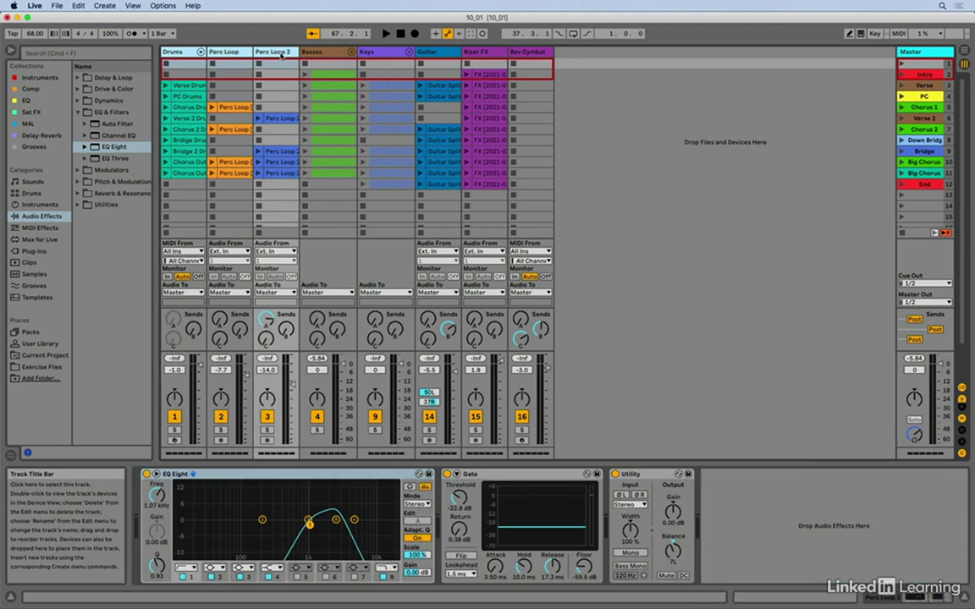
{"action": "key", "text": "super+g"}
{"action": "type", "text": "Drums and"}
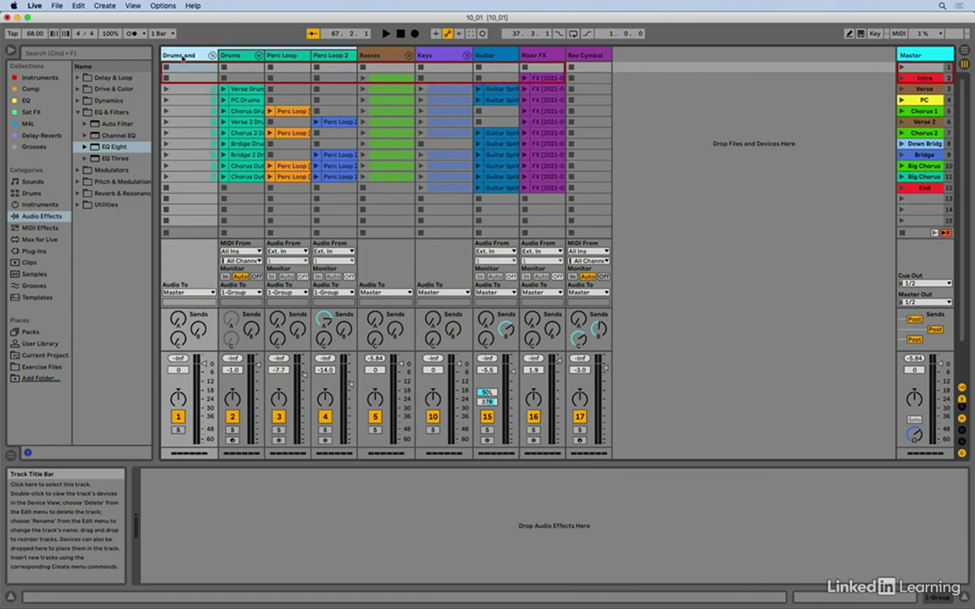
{"action": "type", "text": " Perc"}
{"action": "key", "text": "Return"}
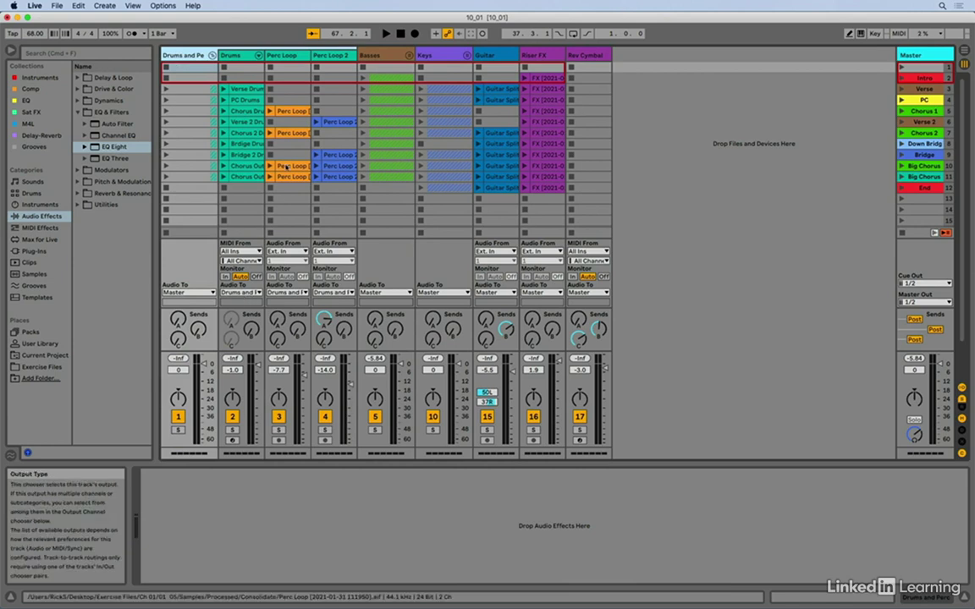
{"action": "left_click", "coordinate": [231, 55]}
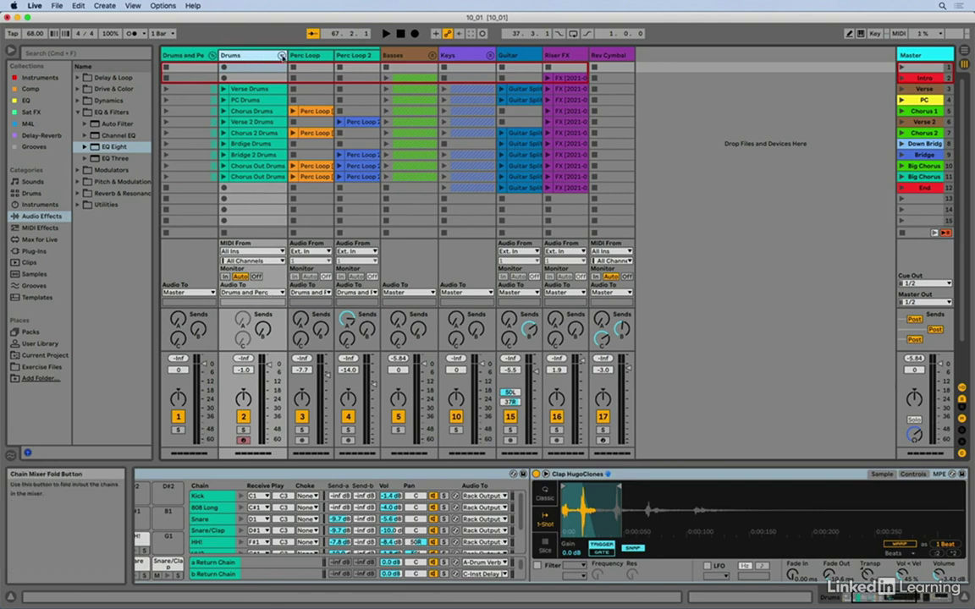
Unfold and refold the Drums rack chains, then collapse the Drums and Perc group into one column
{"action": "left_click", "coordinate": [282, 56]}
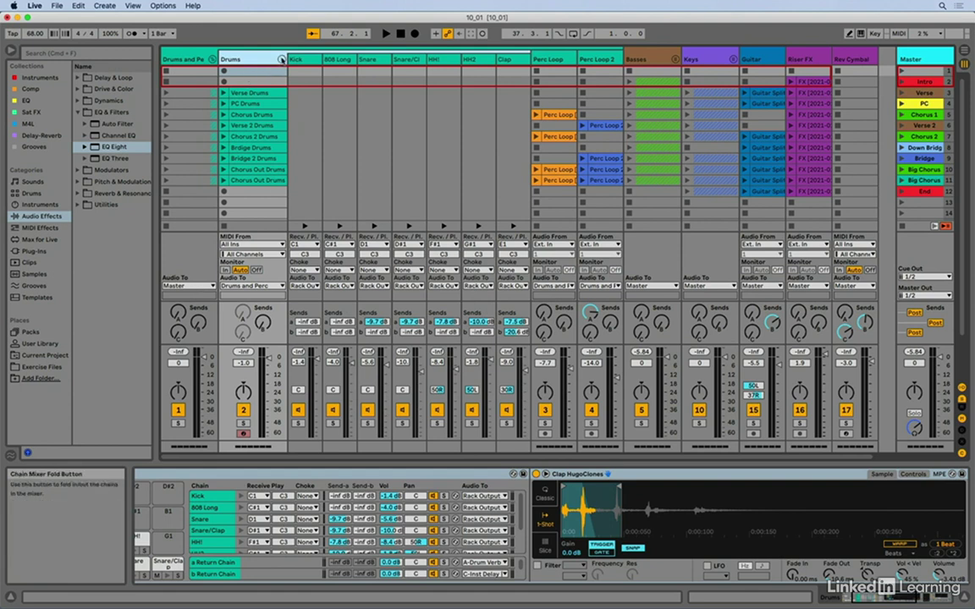
{"action": "left_click", "coordinate": [282, 59]}
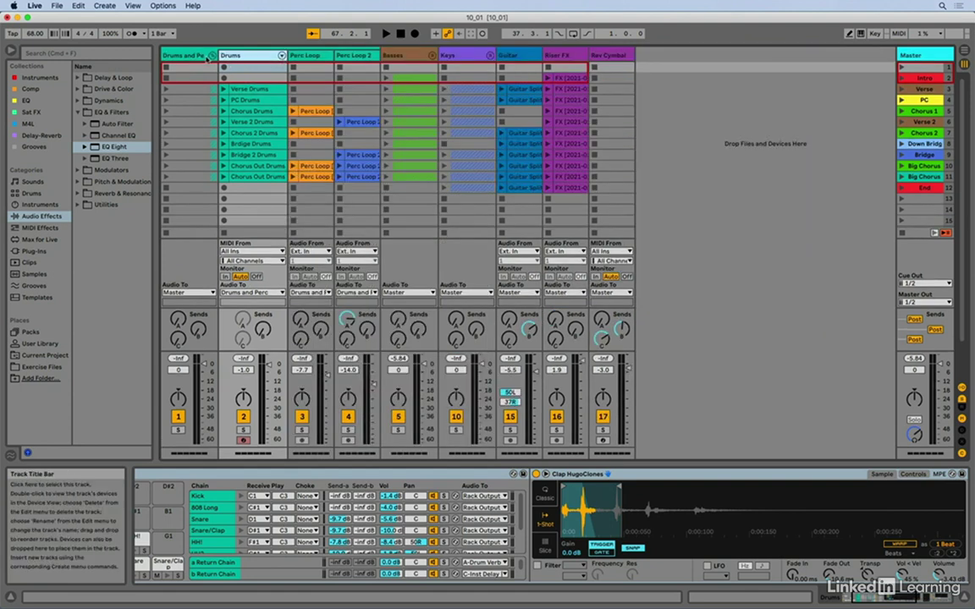
{"action": "left_click", "coordinate": [212, 55]}
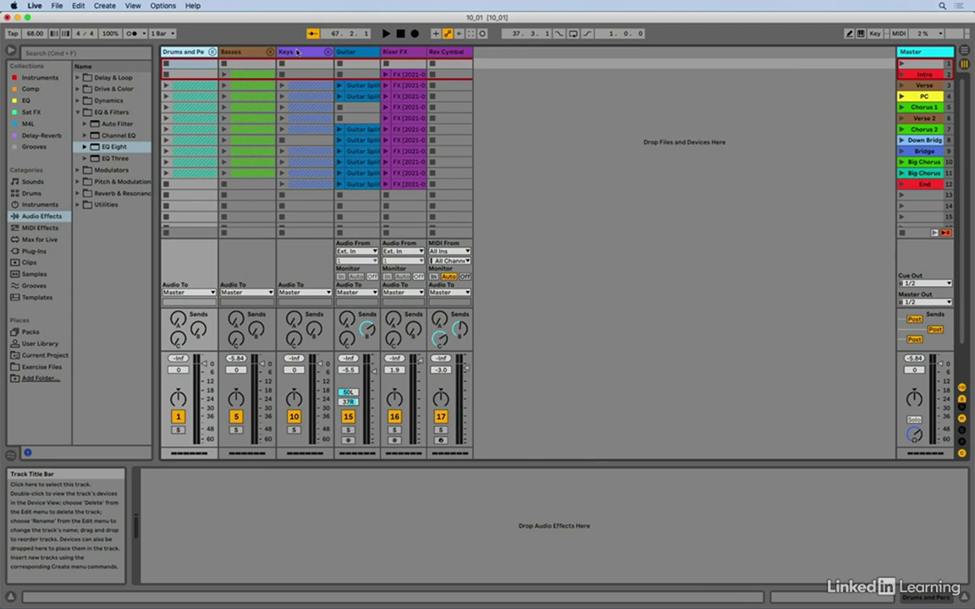